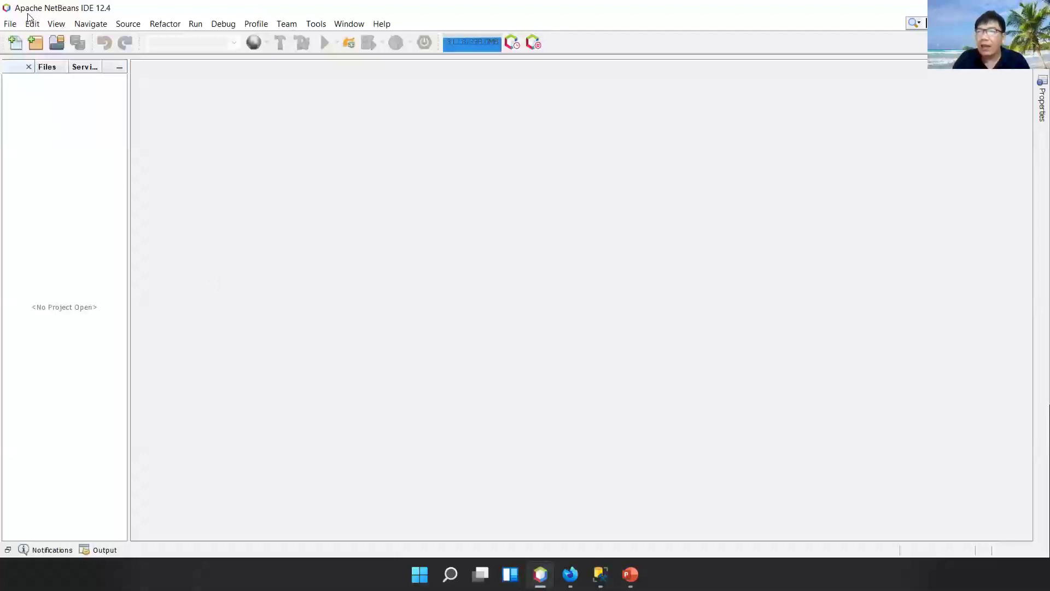
- From Services > Servers in NetBeans, open Payara Server's domain admin console at localhost:4848
left_click(91, 74)
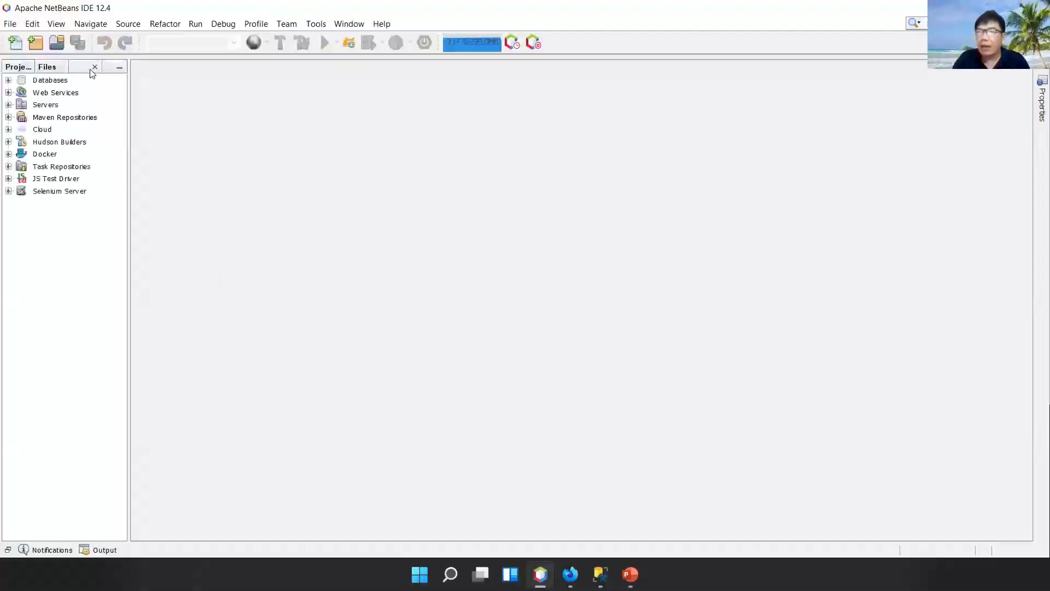
left_click(8, 105)
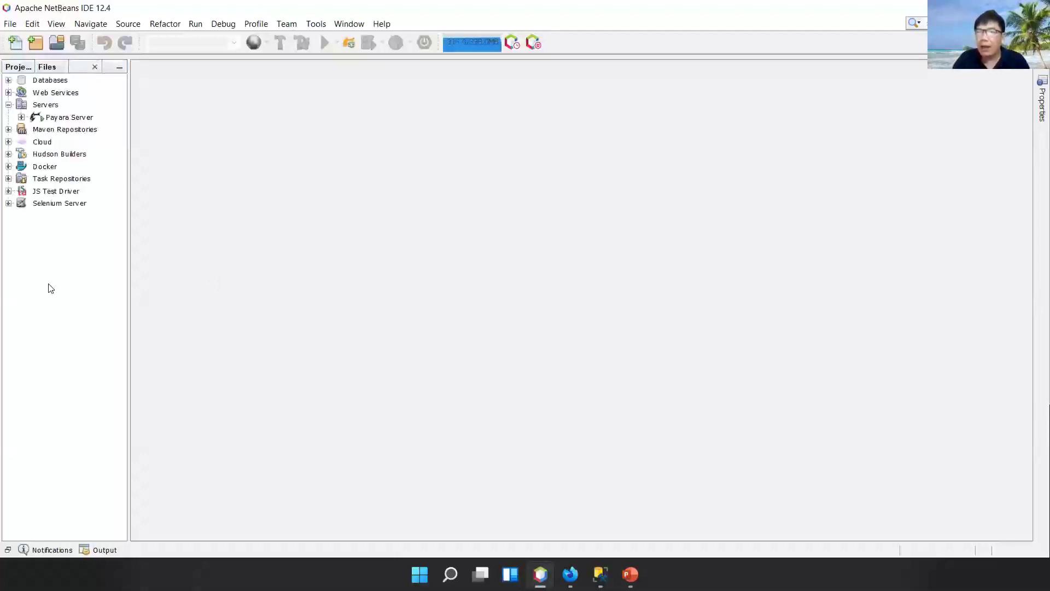
right_click(69, 118)
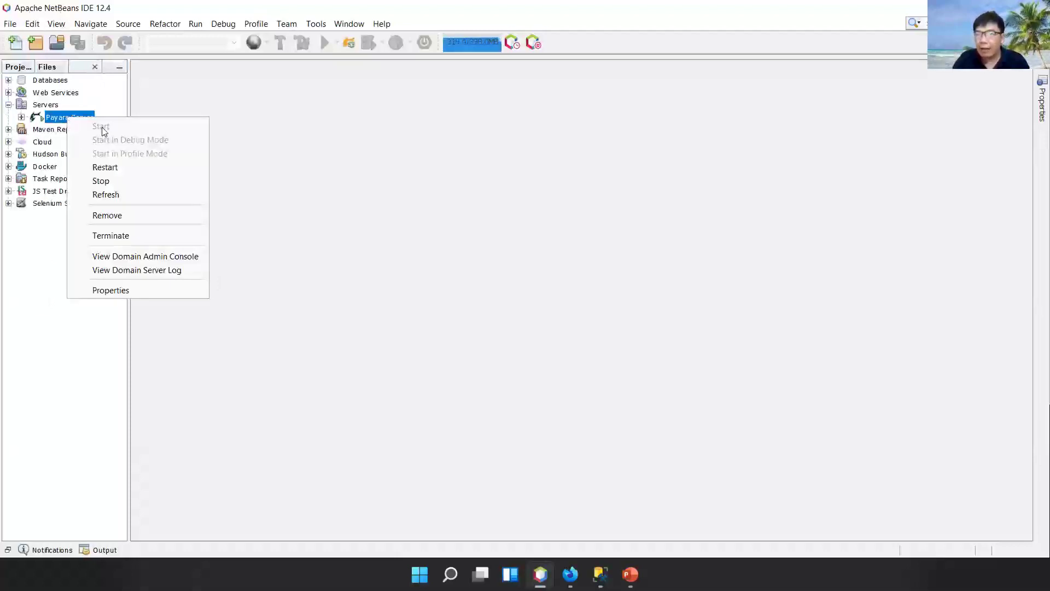
left_click(135, 258)
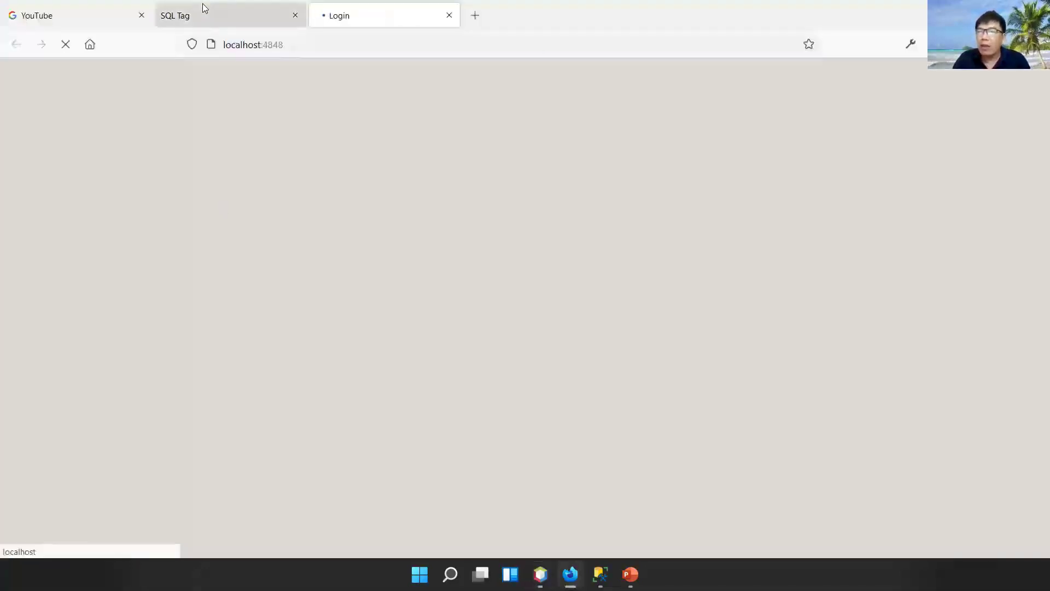
- Close the SQL Tag browser tab, then restore and re-maximize the browser window
middle_click(203, 8)
left_click(288, 45)
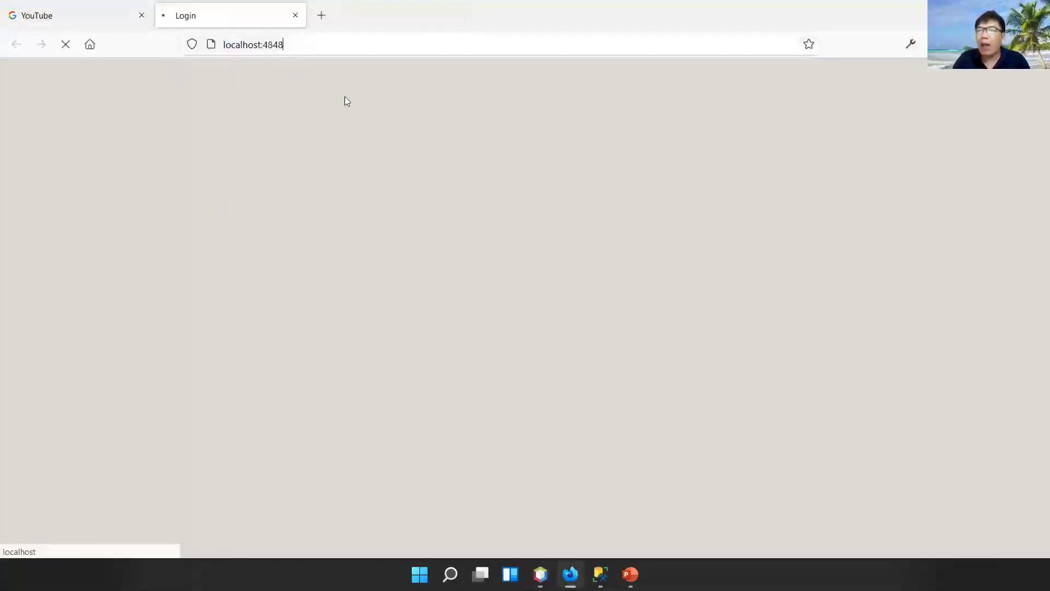
left_click(50, 188)
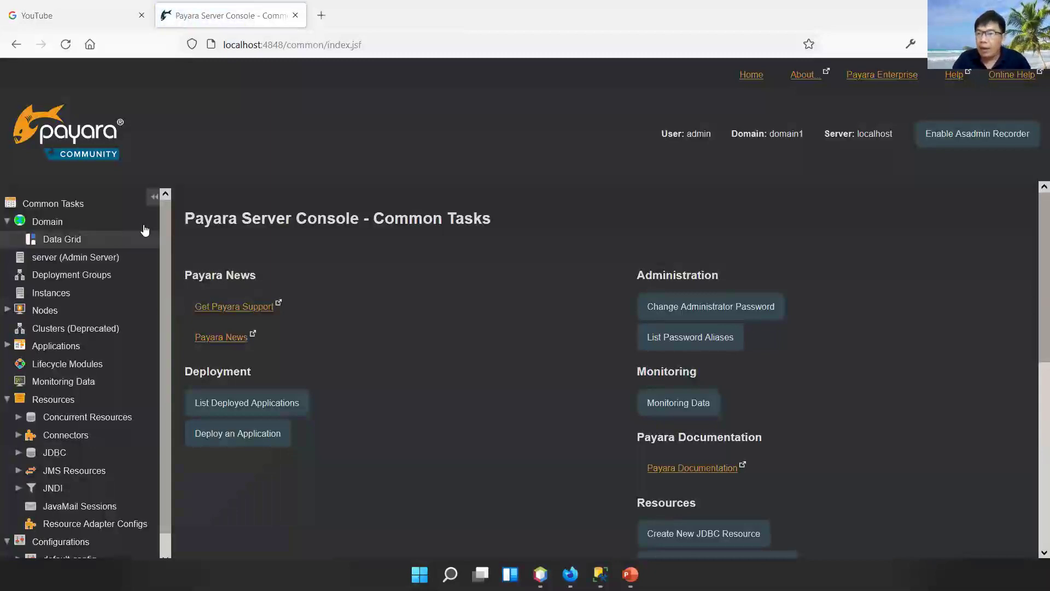
scroll(160, 354, "down", 1)
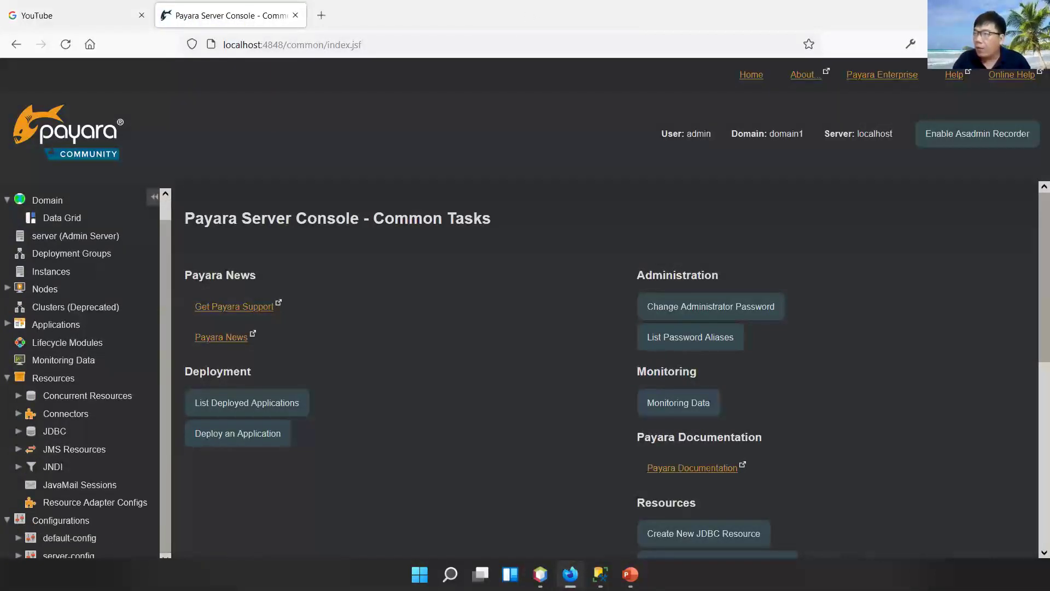
left_click(1009, 8)
mouse_move(725, 53)
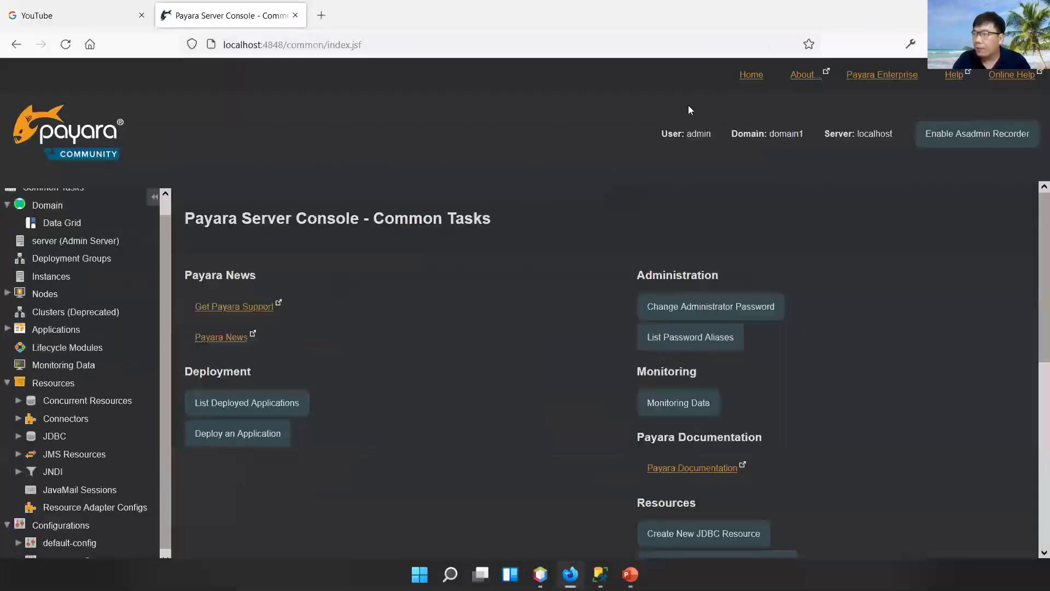
left_click(725, 53)
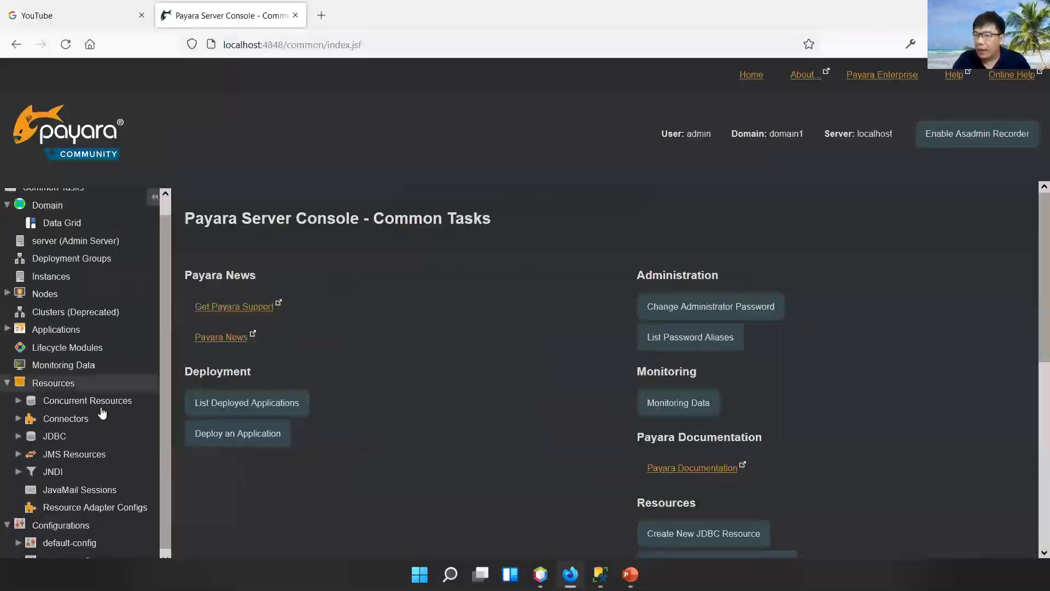
scroll(98, 538, "down", 1)
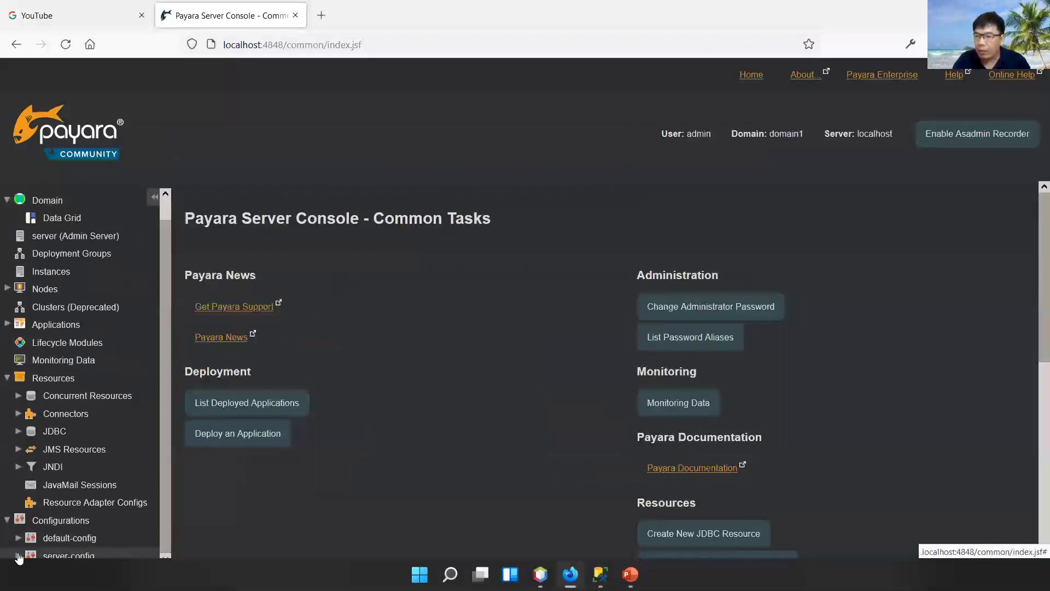
- Expand server-config in the navigation tree and open its configuration page
left_click(18, 555)
scroll(82, 435, "down", 7)
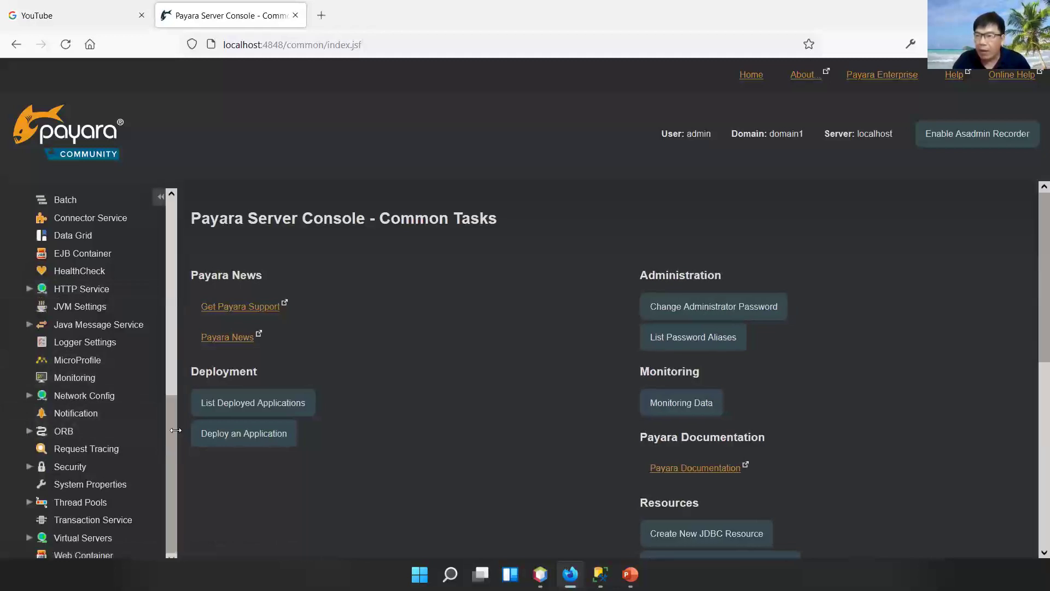
scroll(174, 374, "up", 1)
scroll(172, 374, "up", 2)
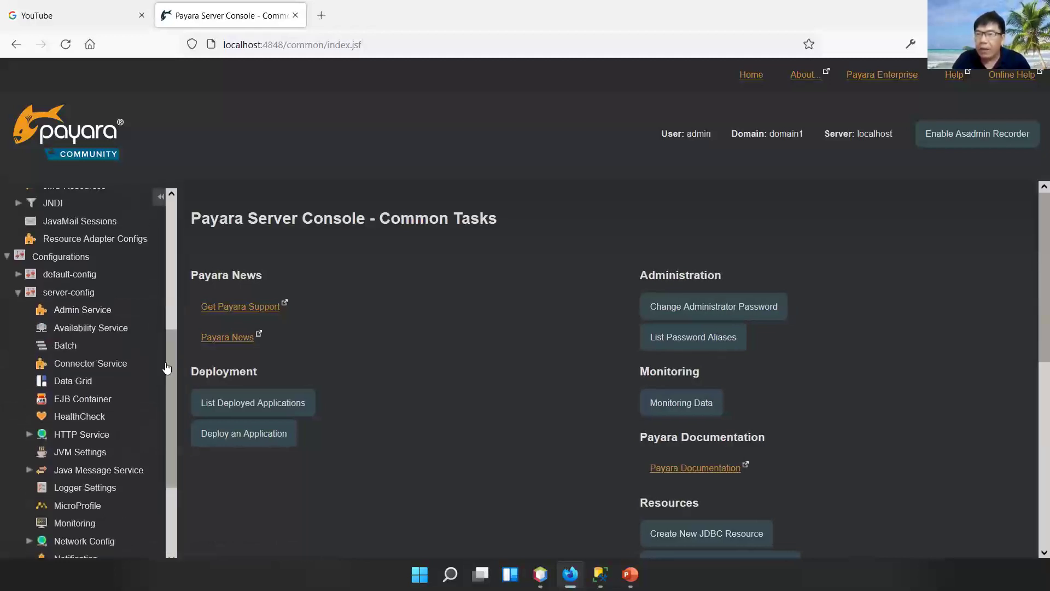
left_click(76, 296)
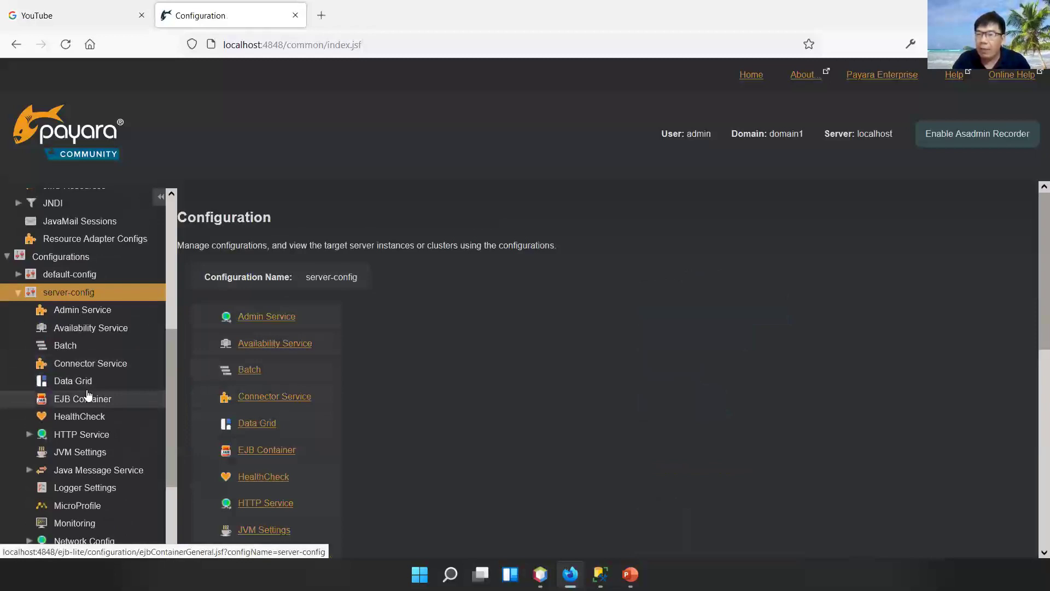
- Expand Security under server-config and open Realms, listing admin-realm, certificate and file
scroll(82, 397, "down", 1)
scroll(88, 395, "down", 2)
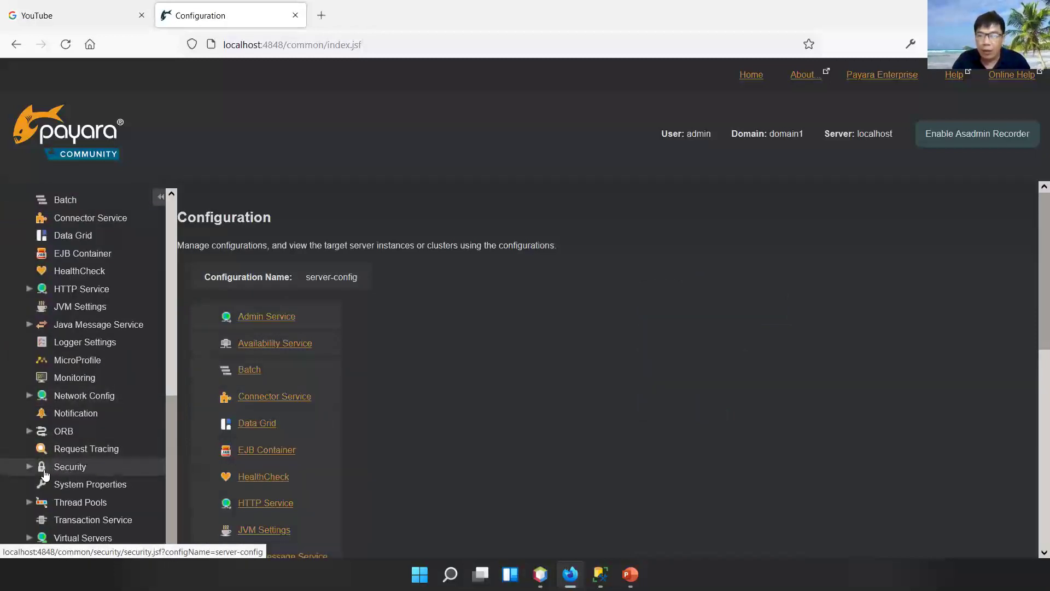
left_click(29, 465)
scroll(87, 436, "down", 2)
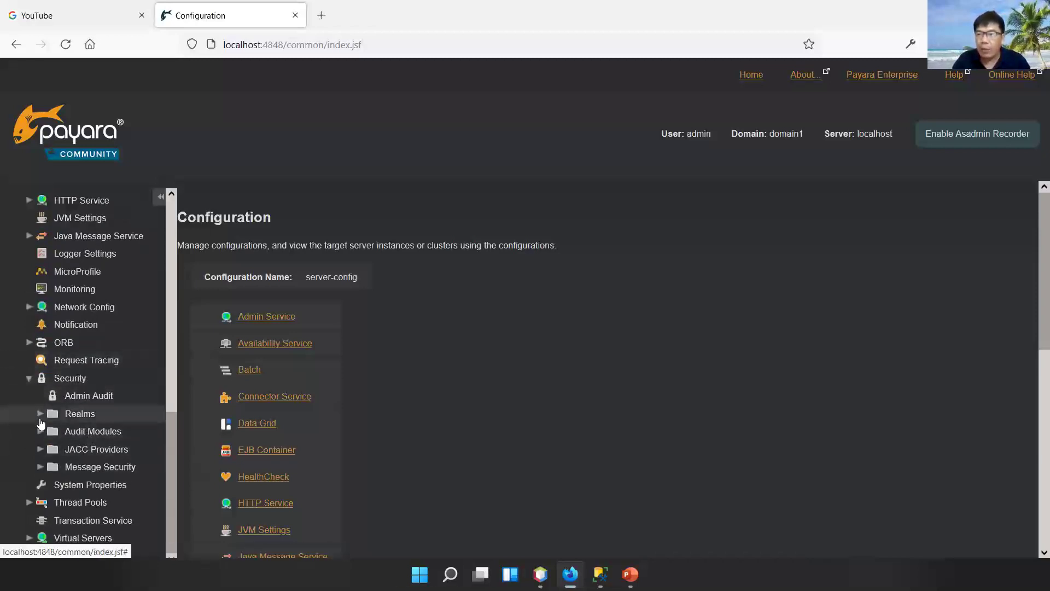
left_click(77, 417)
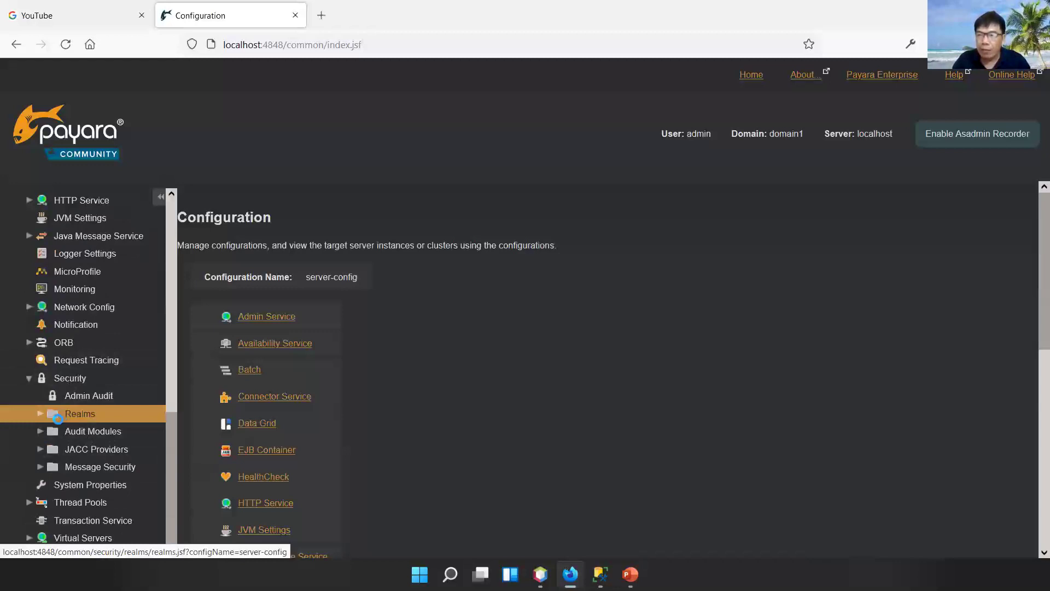
left_click(41, 414)
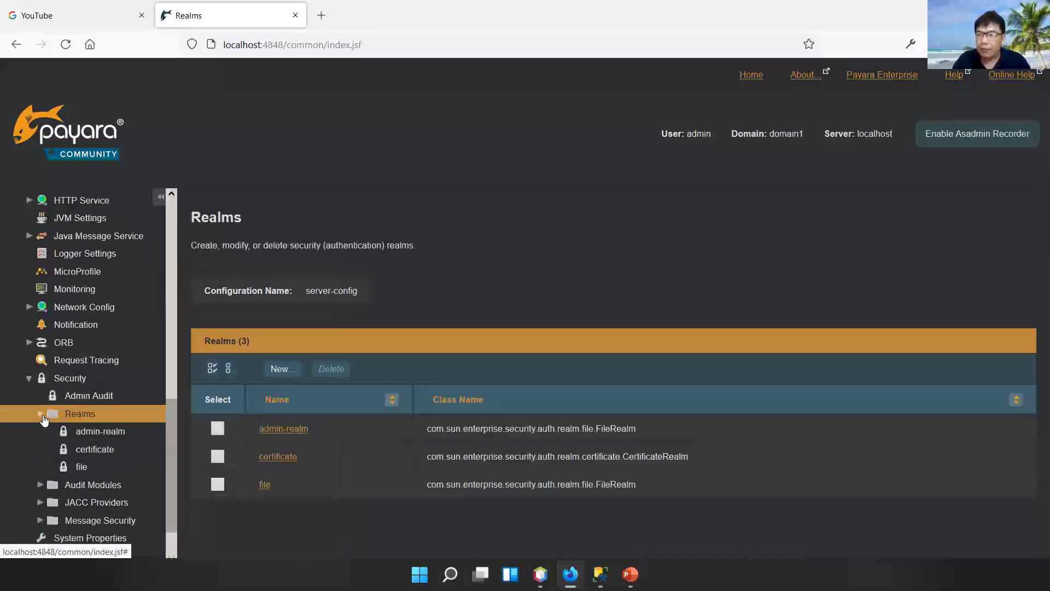
- View admin-realm's users via Manage Users, then open the file realm's Edit Realm page
left_click(107, 435)
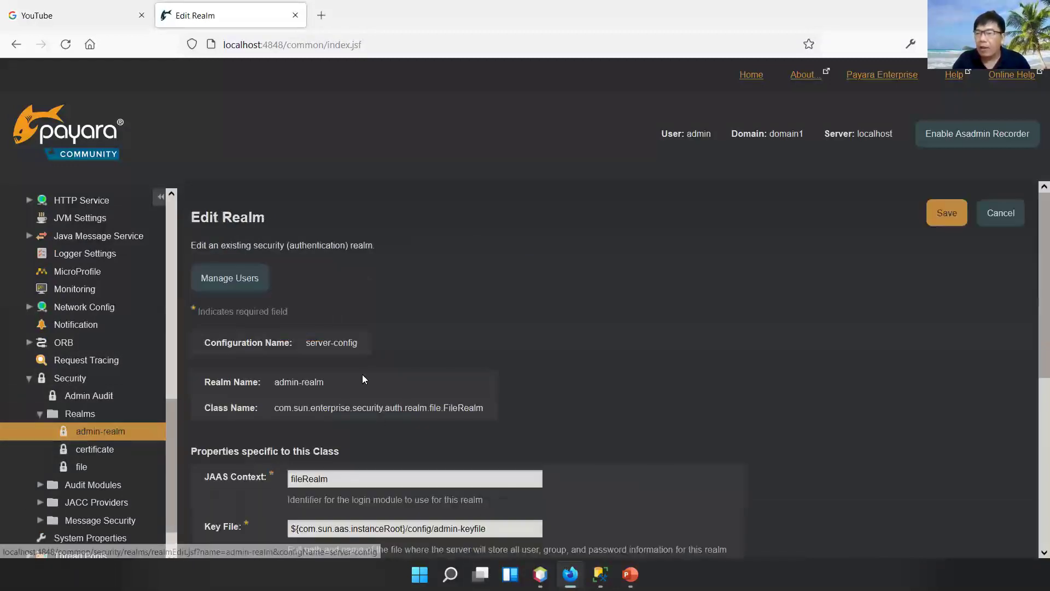
left_click(262, 286)
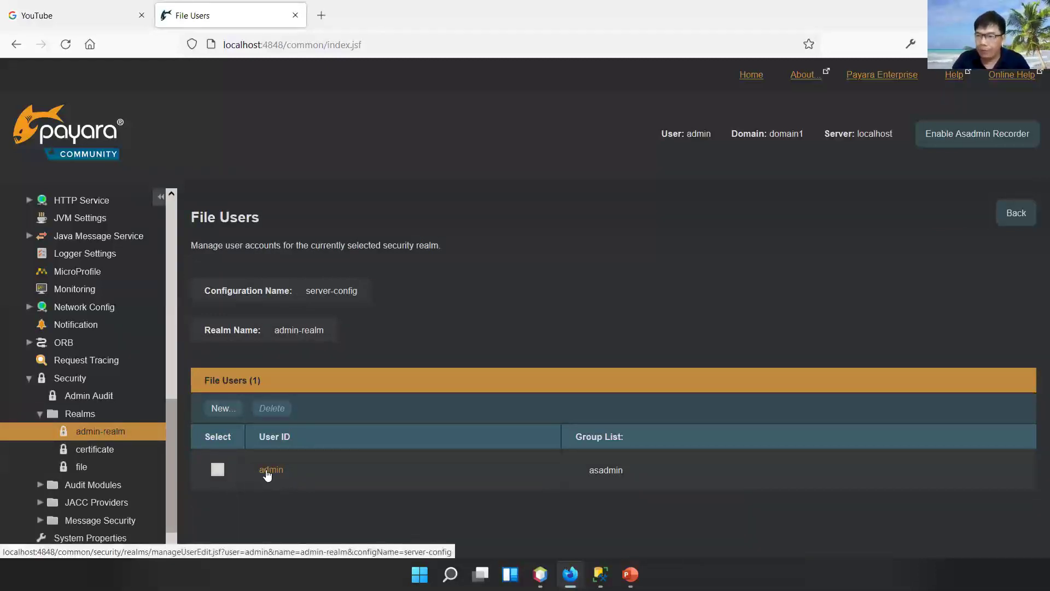
left_click(82, 468)
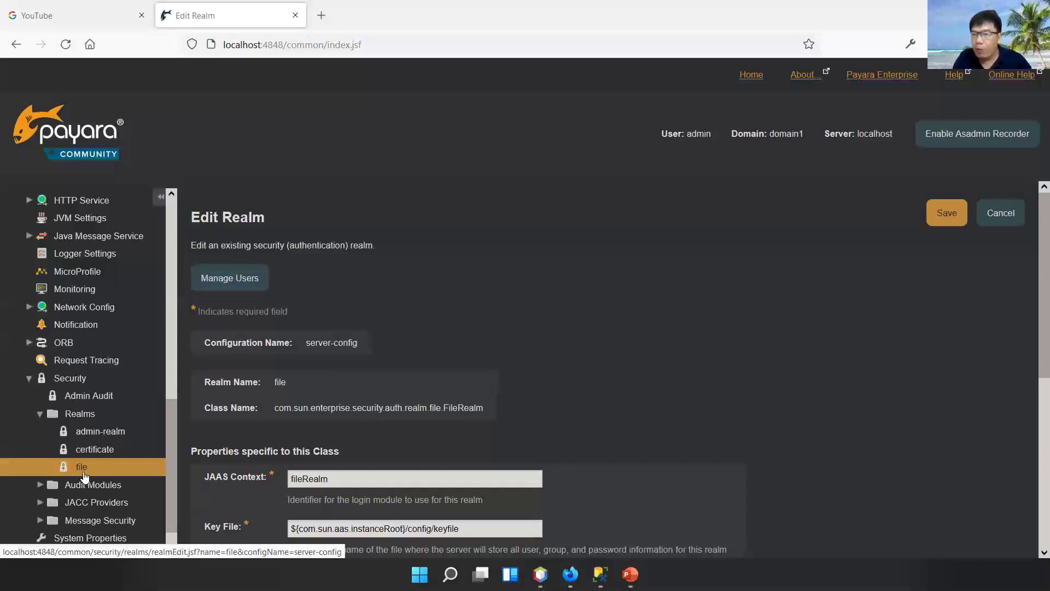
- Delete file realm users mod, sinh and quang, then begin a new user
left_click(230, 278)
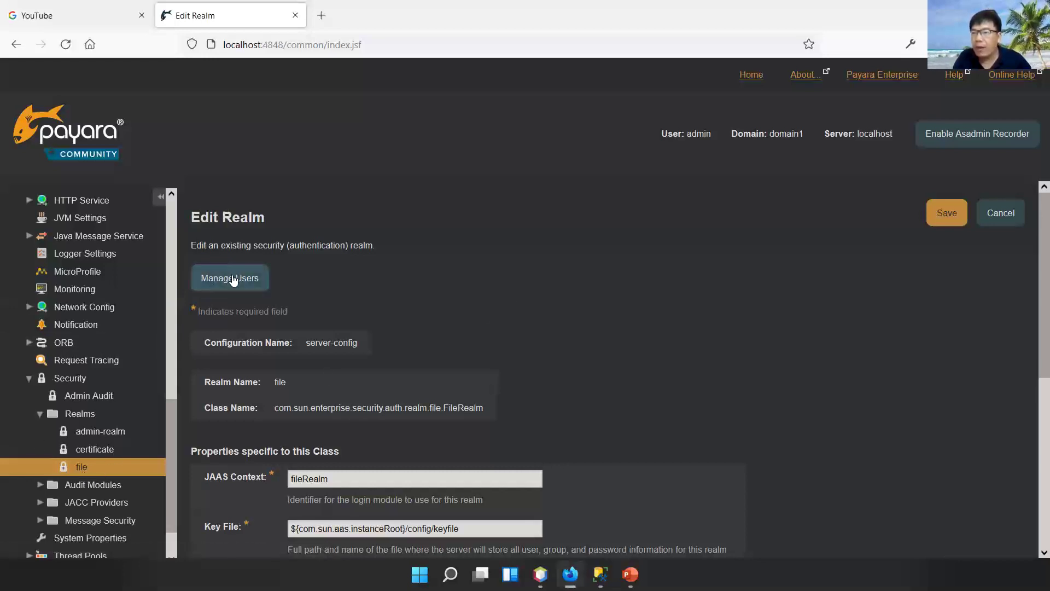
scroll(435, 421, "down", 2)
left_click(217, 420)
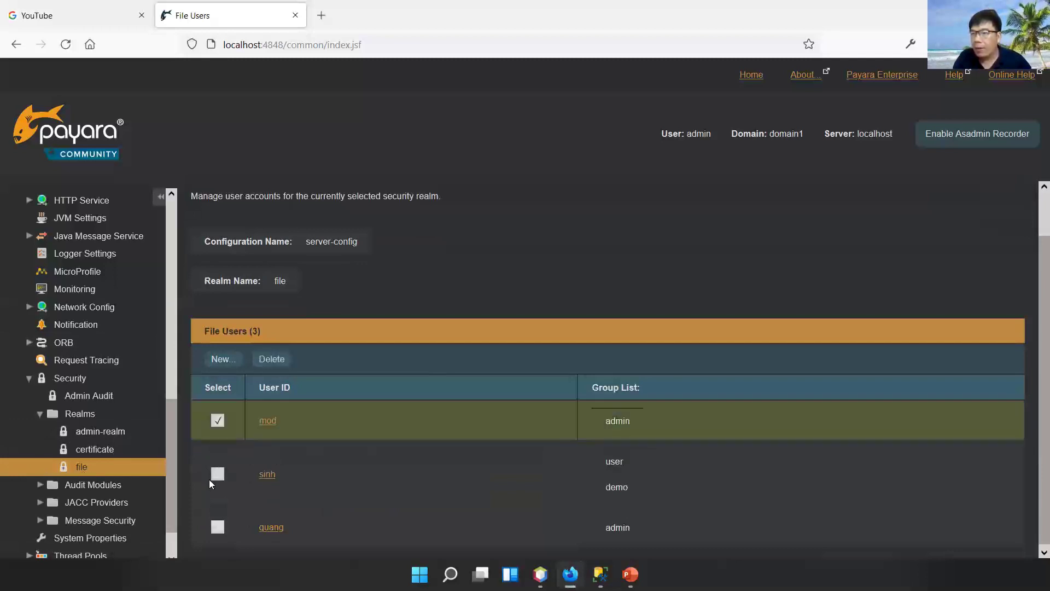
left_click(217, 473)
left_click(217, 527)
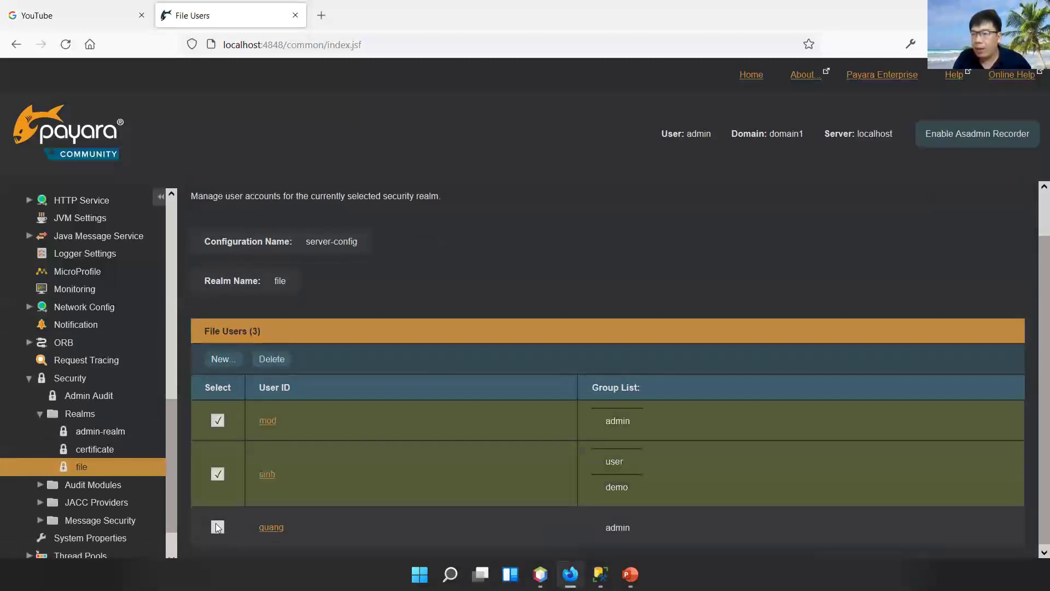
left_click(271, 357)
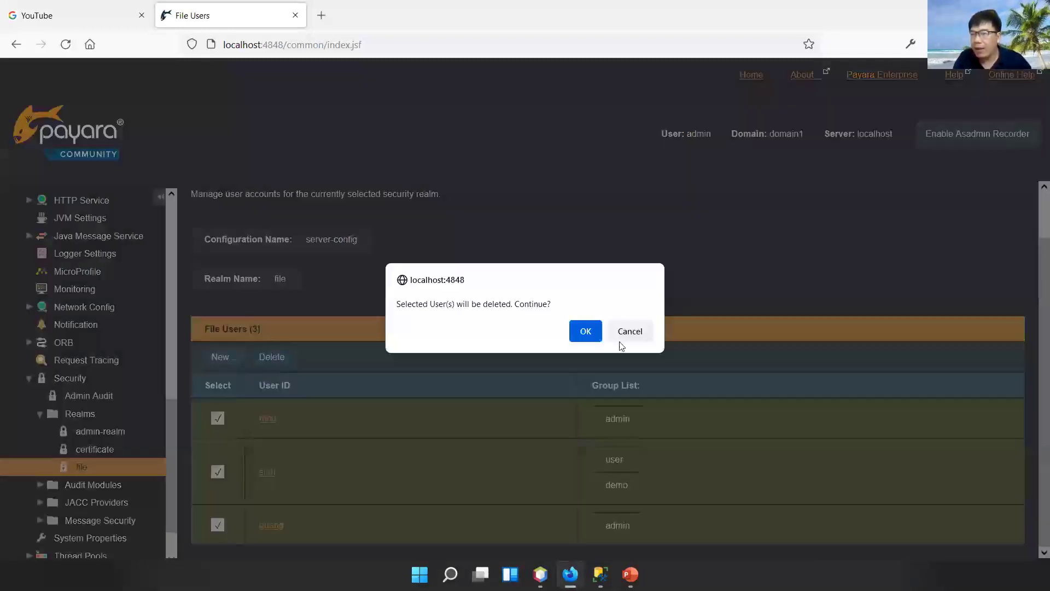
left_click(577, 329)
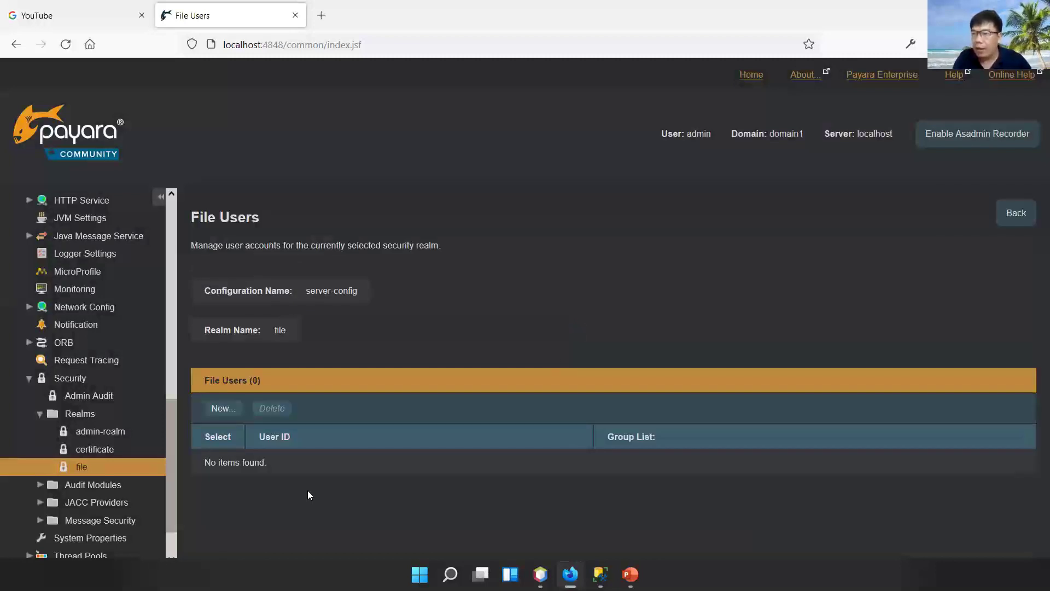
left_click(224, 411)
- Enter User ID quang, Group List admin, and fill in both password fields
left_click(347, 379)
type("quang")
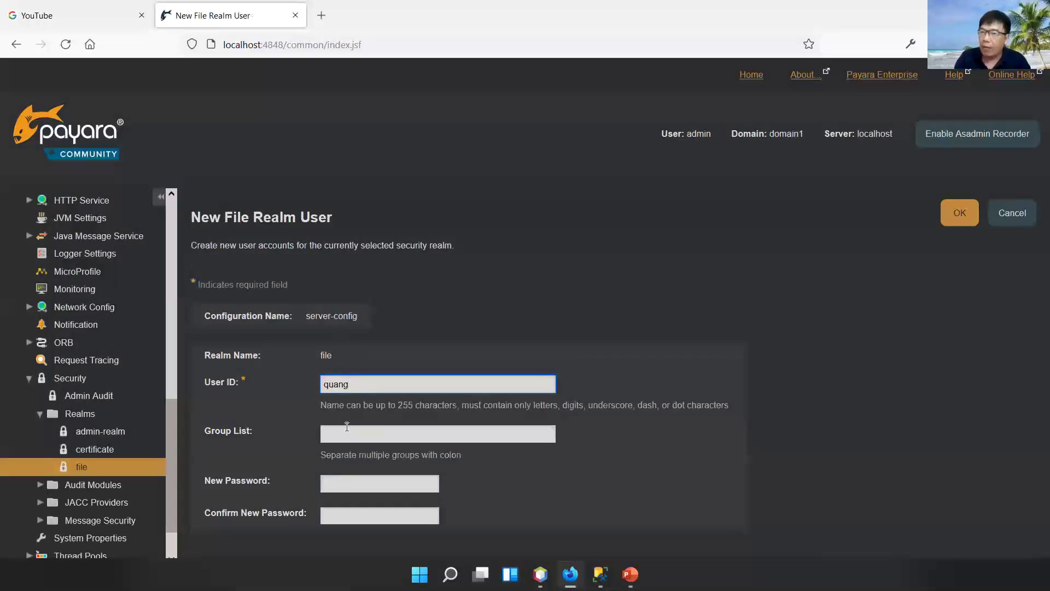
key("Tab")
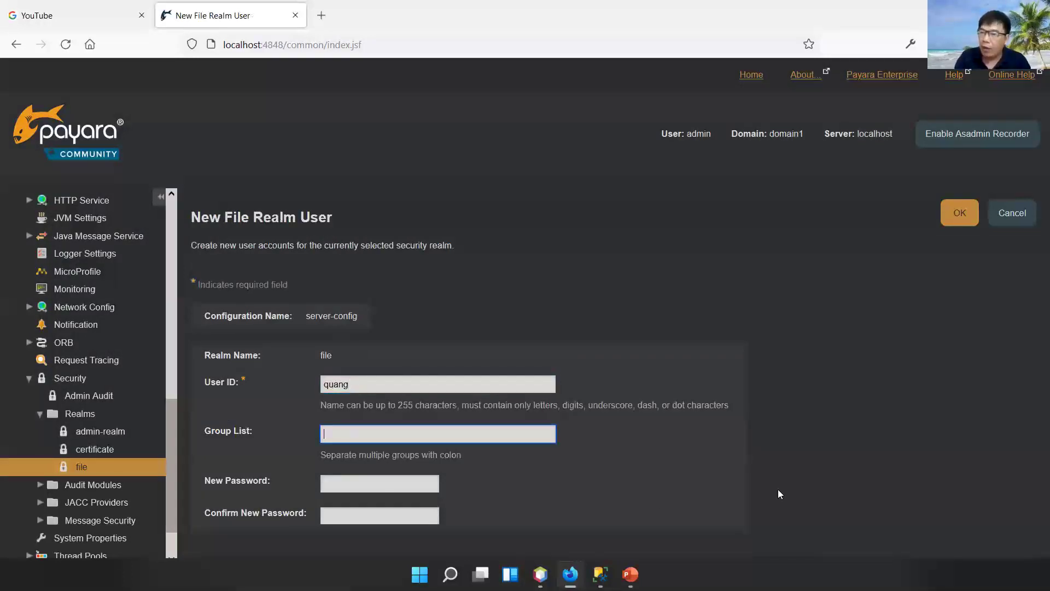
type("admin")
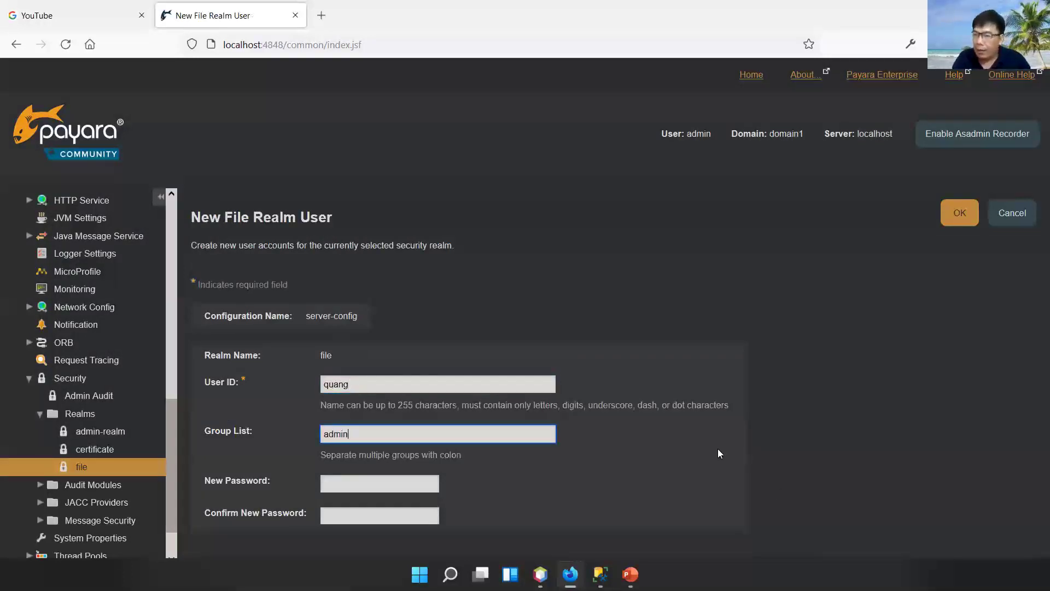
left_click(334, 483)
type("a")
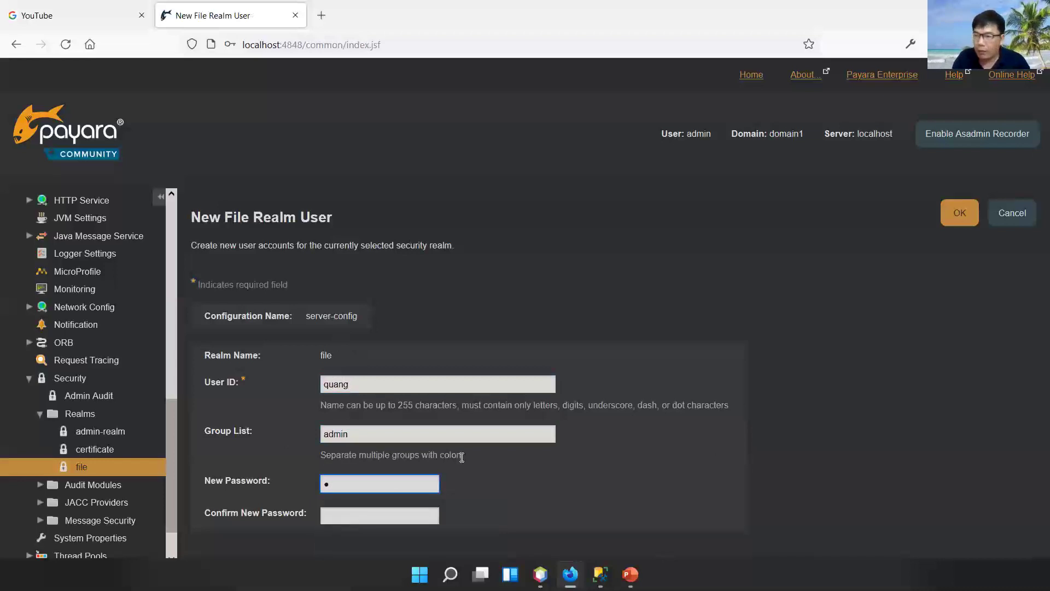
left_click(346, 518)
type("a")
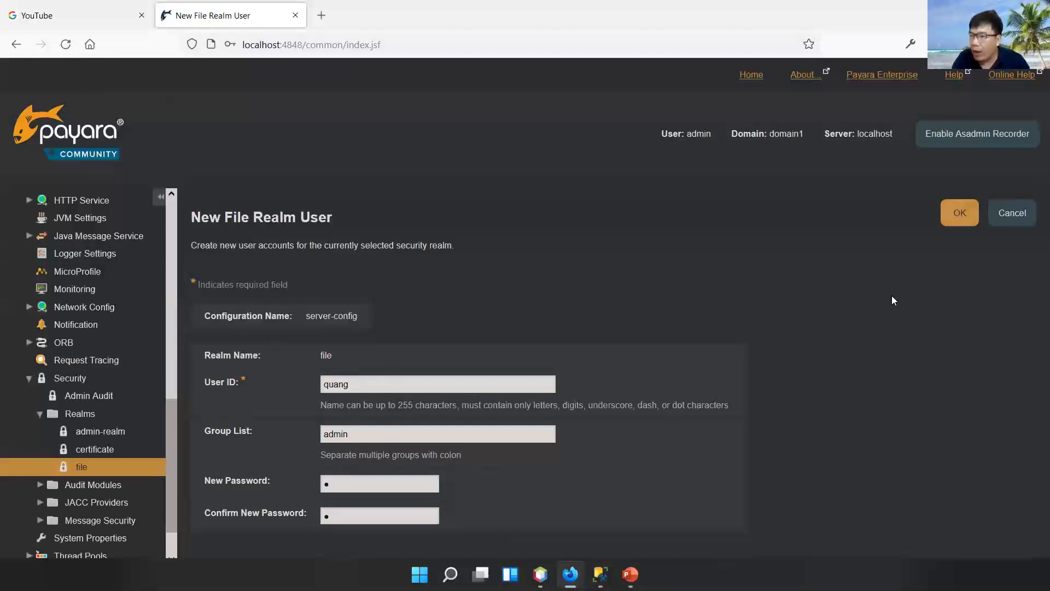
- Switch briefly to the PowerPoint slide show to revisit an earlier slide
left_click_drag(209, 435, 262, 431)
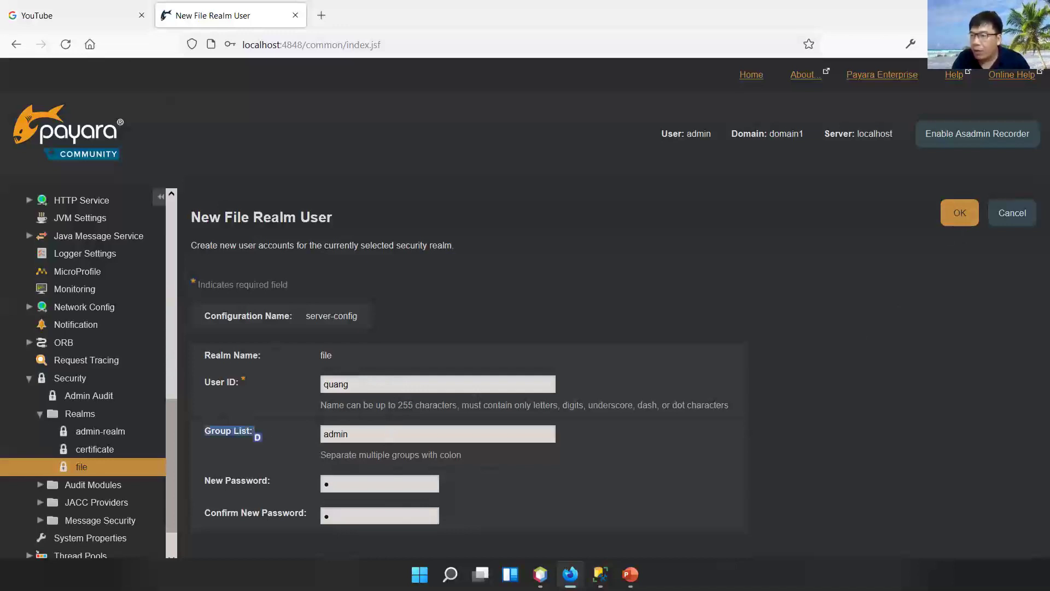
left_click(527, 494)
key("Left")
key("Left")
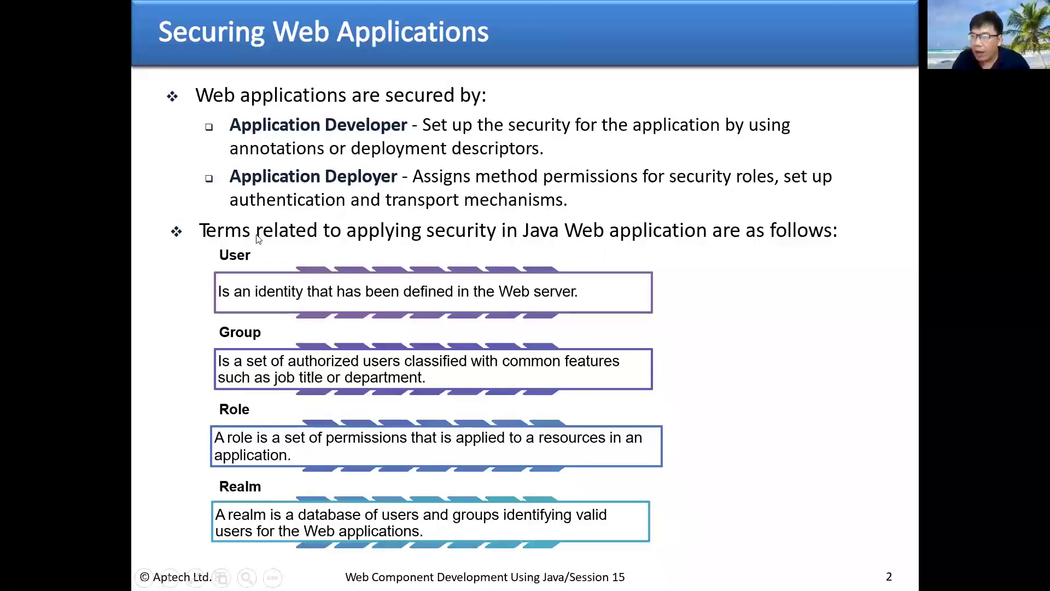
key("alt+Tab")
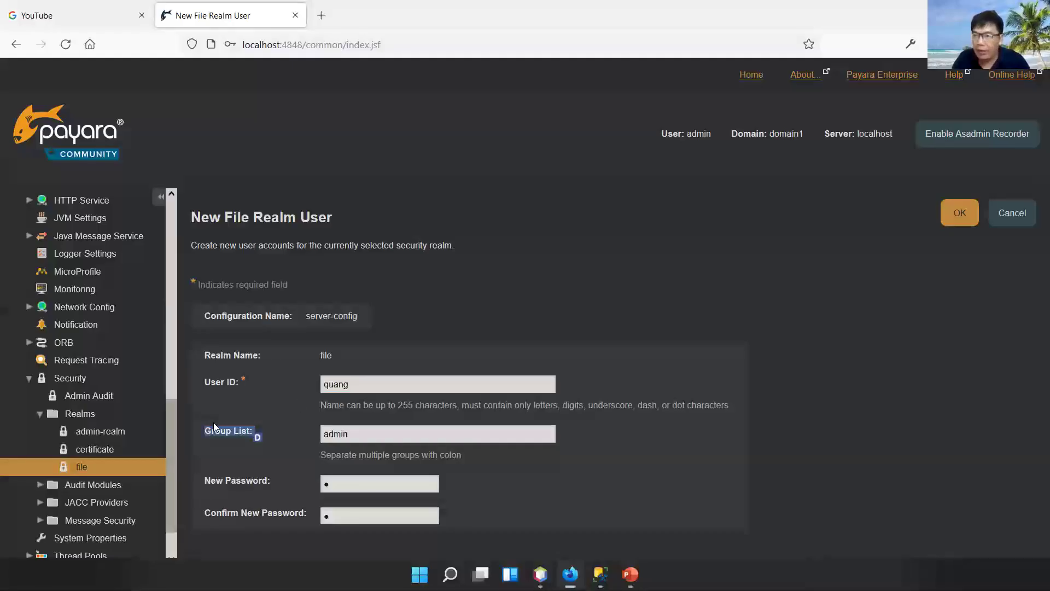
- Save user quang and return to the file realm's user list
left_click(222, 385)
left_click(222, 385)
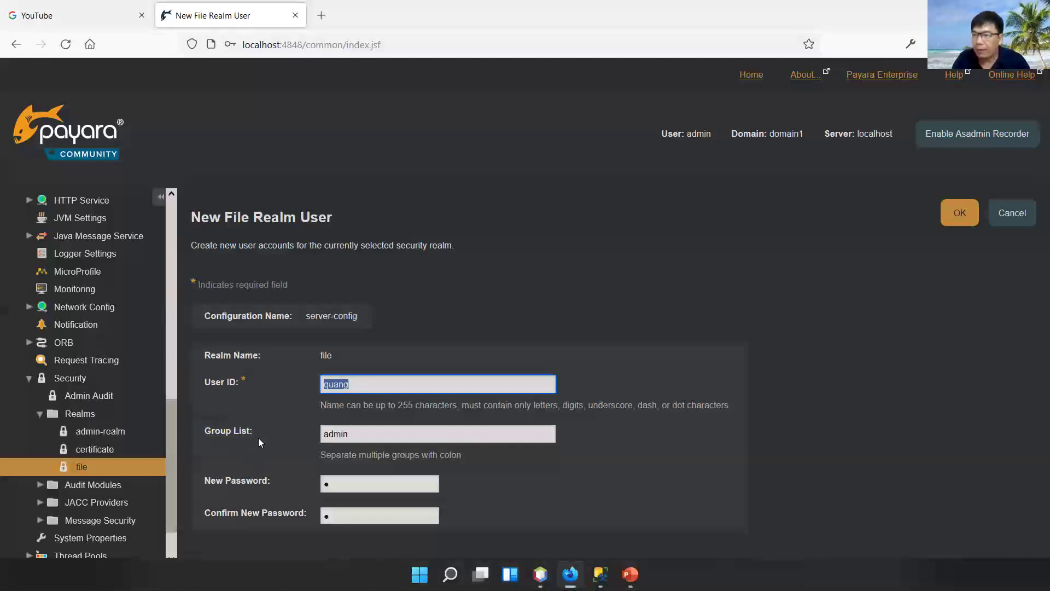
left_click(959, 213)
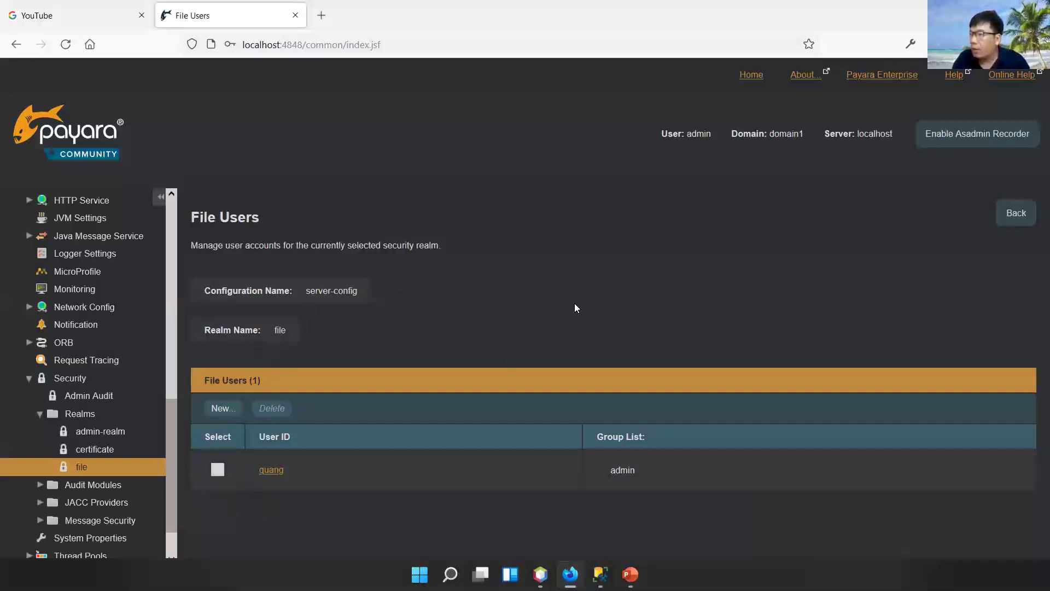
left_click(1013, 213)
left_click(232, 287)
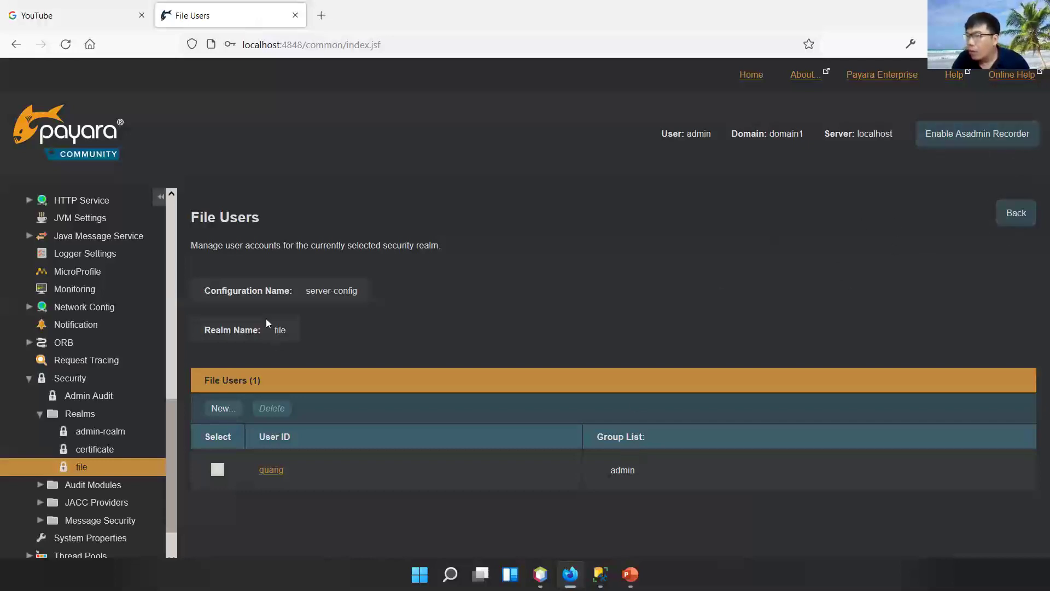
- Create user 'user' with Group List user and a confirmed password, and save it
left_click(214, 409)
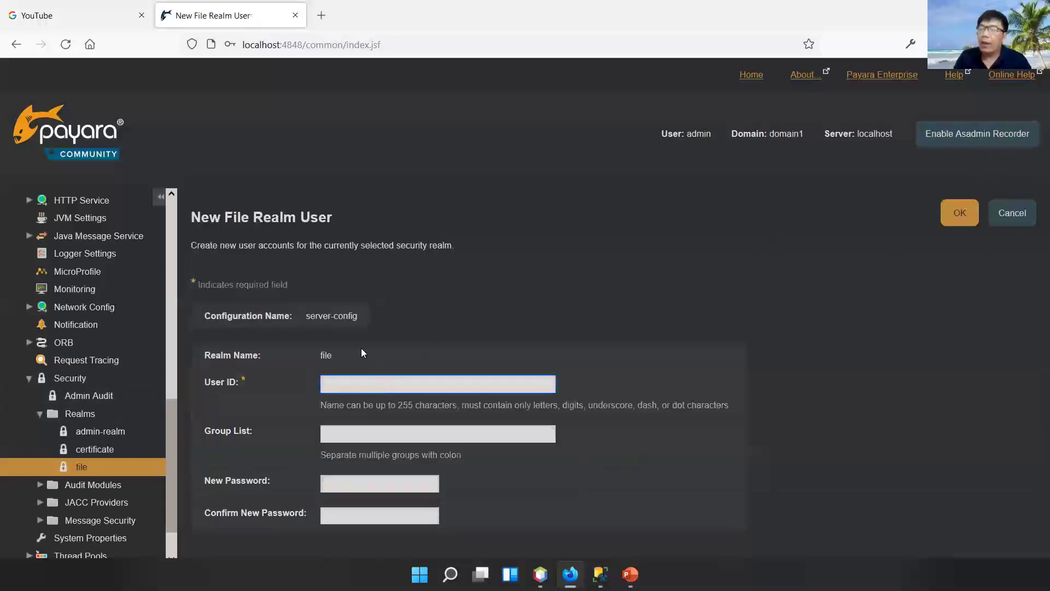
type("user")
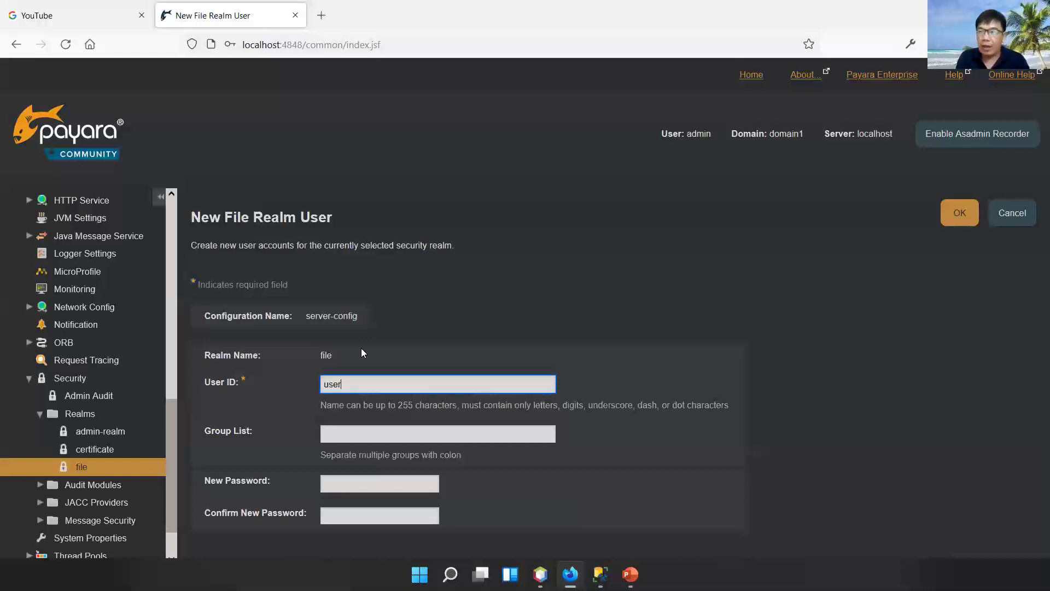
left_click(379, 430)
type("user")
left_click(335, 482)
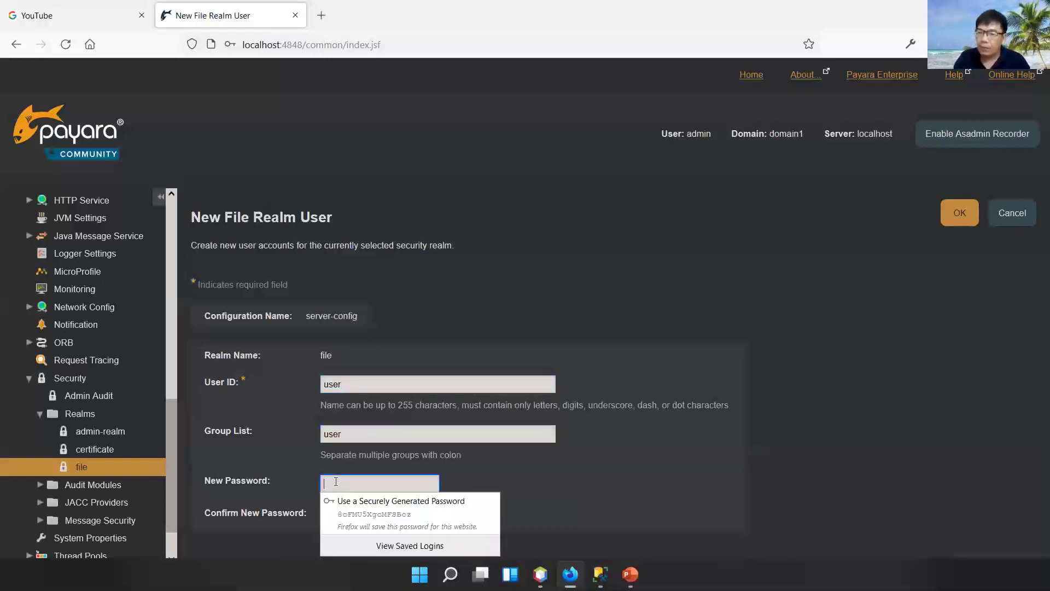
type("a")
left_click(334, 515)
type("a")
left_click(559, 503)
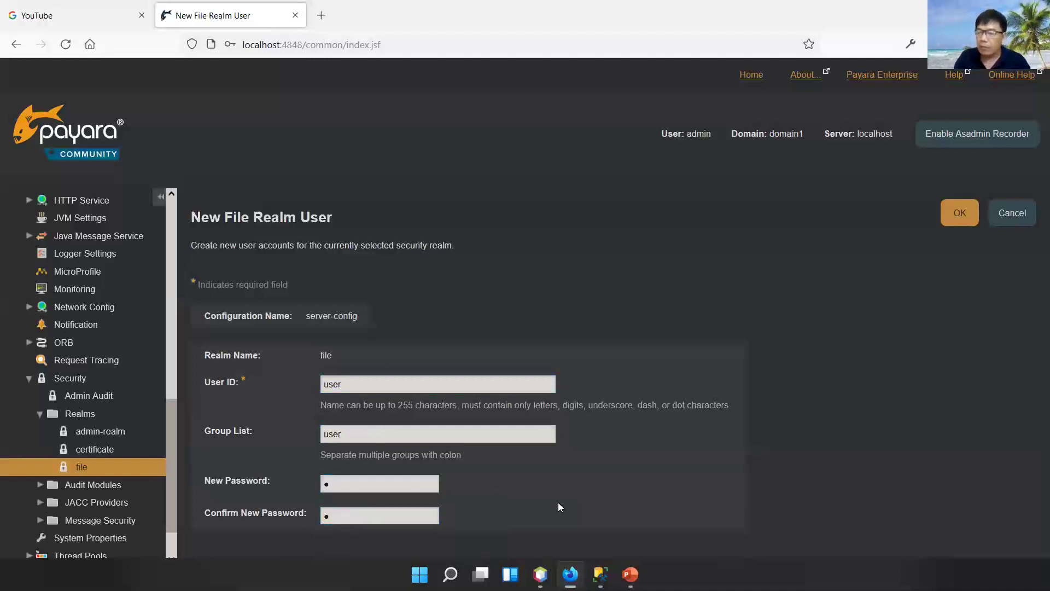
left_click(958, 211)
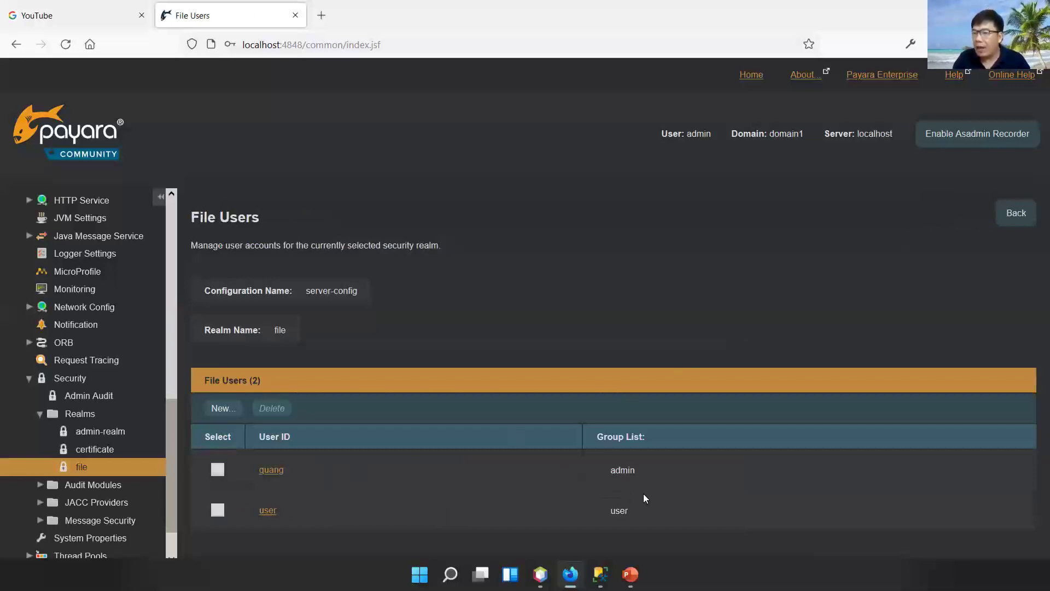
- Return to the PowerPoint slide show and advance two slides to 'Configuring Users in Tomcat 2-2'
left_click(604, 322)
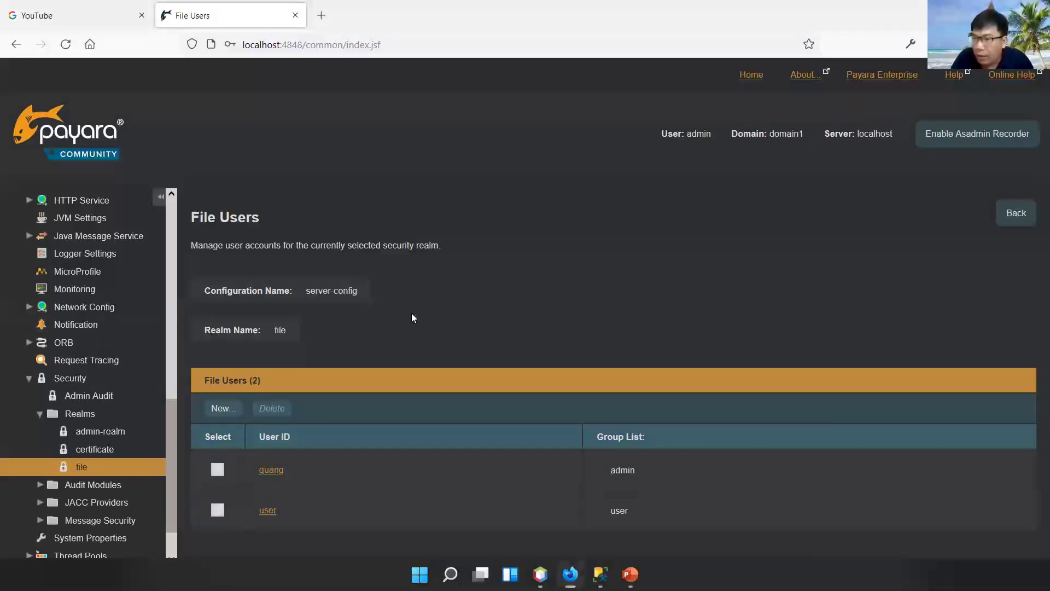
mouse_move(630, 574)
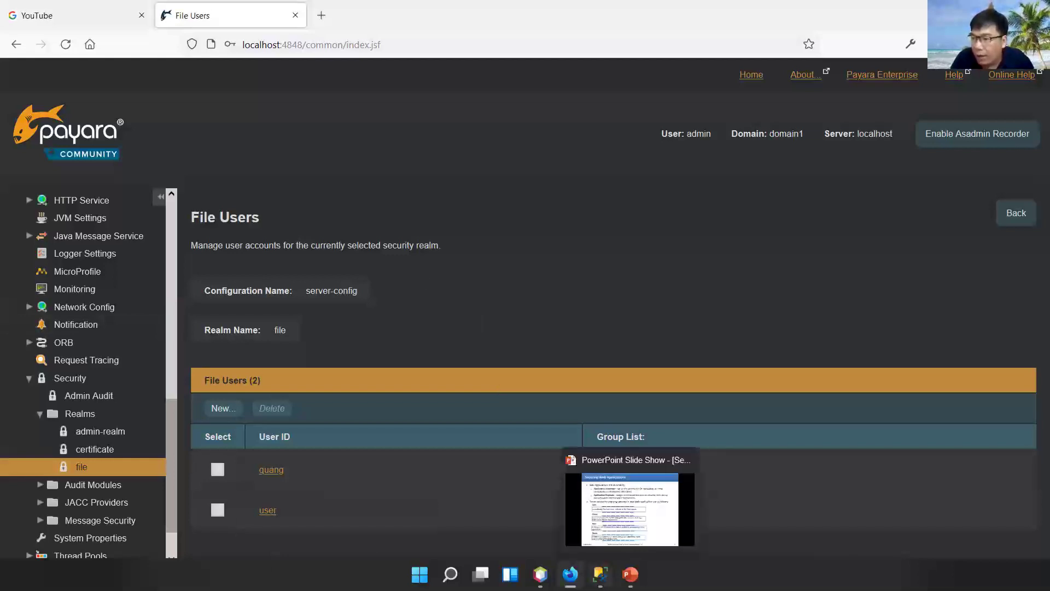
left_click(629, 508)
left_click(462, 327)
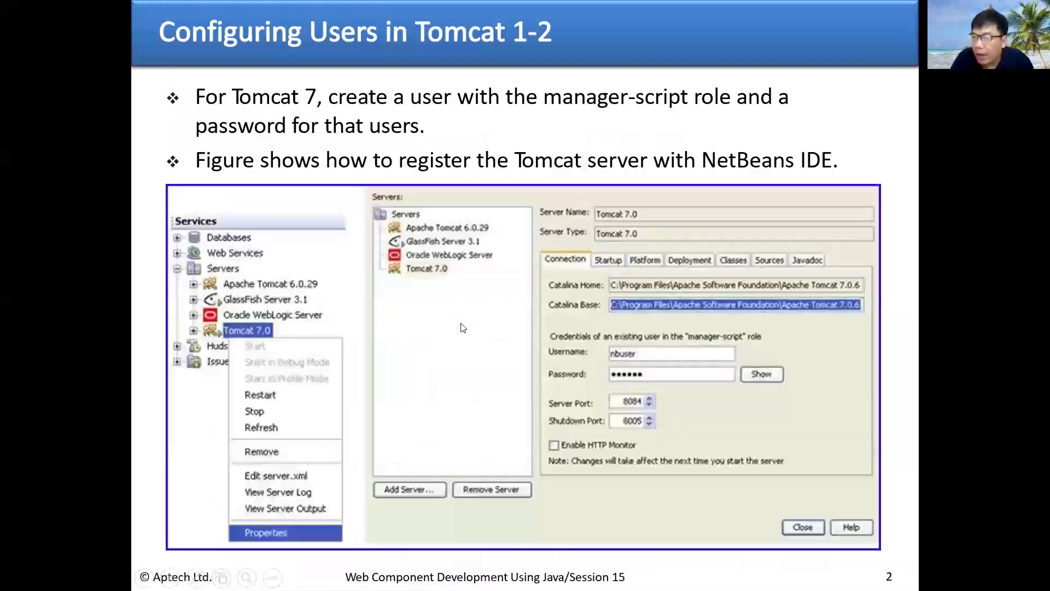
left_click(462, 327)
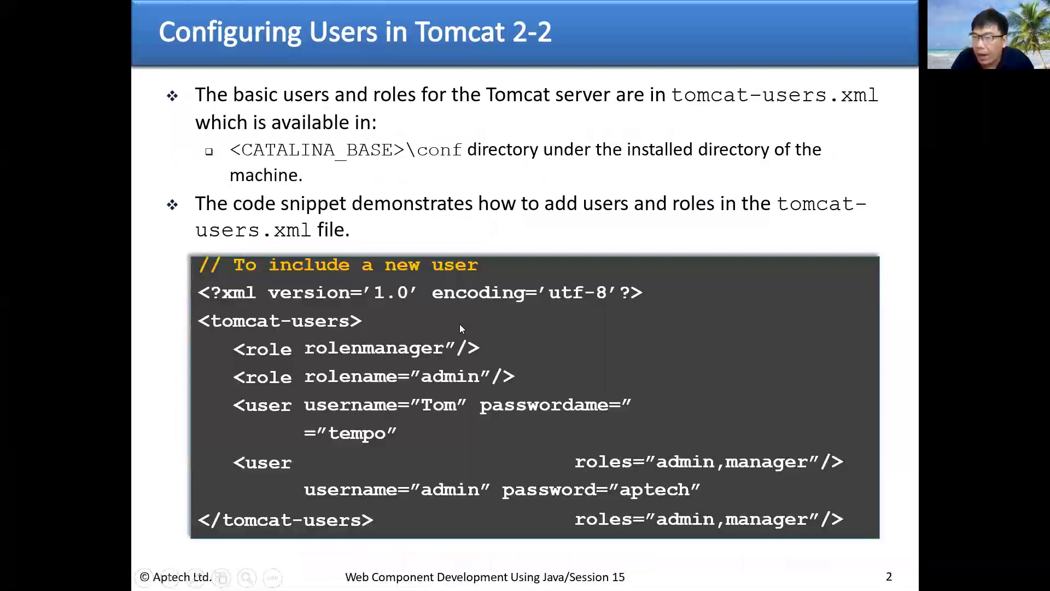